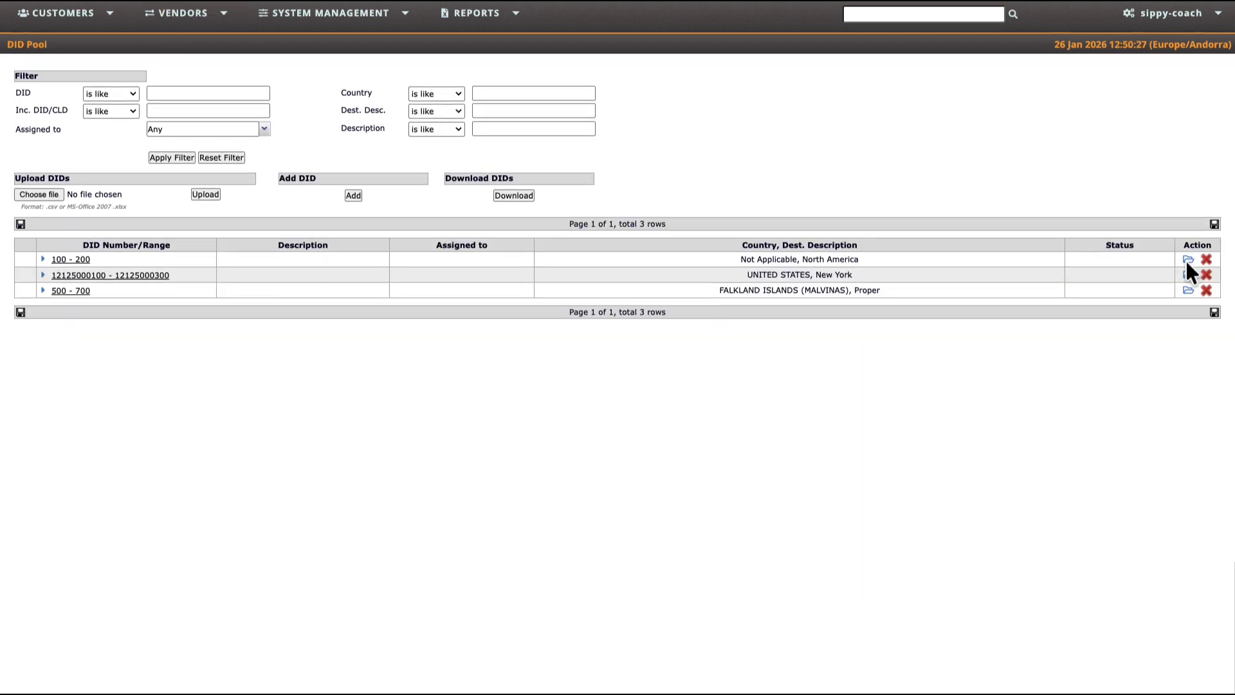
Open the 100 - 200 DID range and switch its Selling Charging Group to No Charge and back to scg_1 (USD)
left_click(1186, 259)
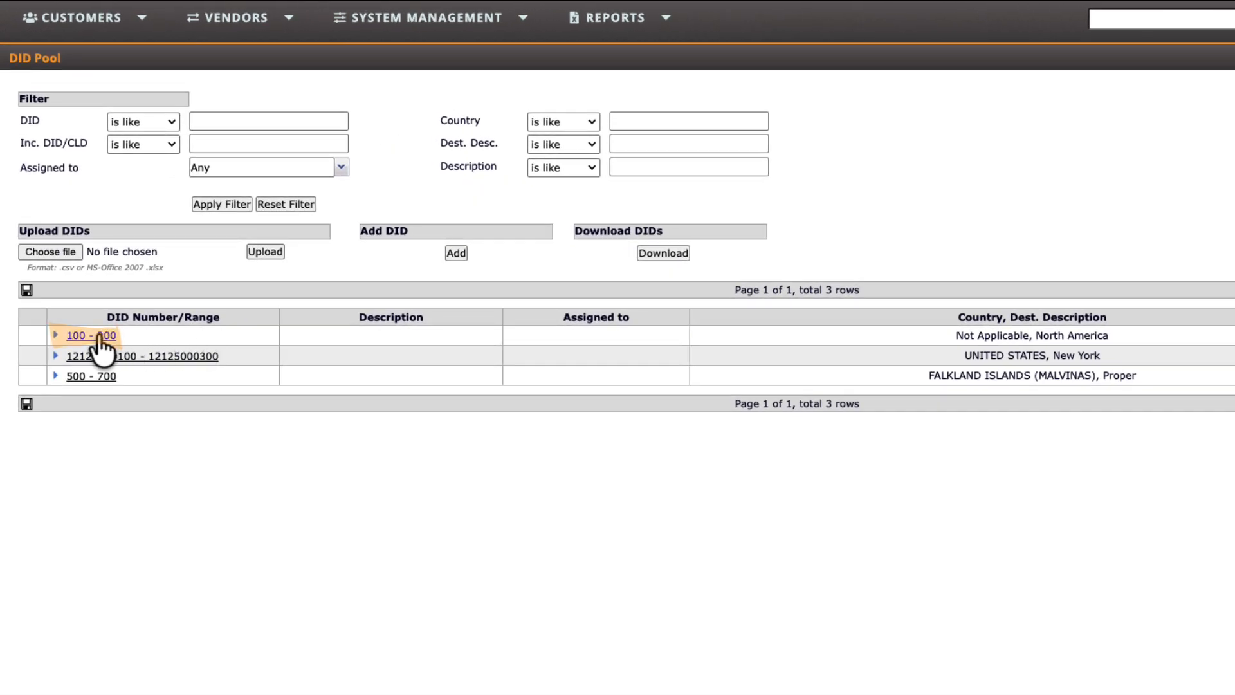
left_click(99, 337)
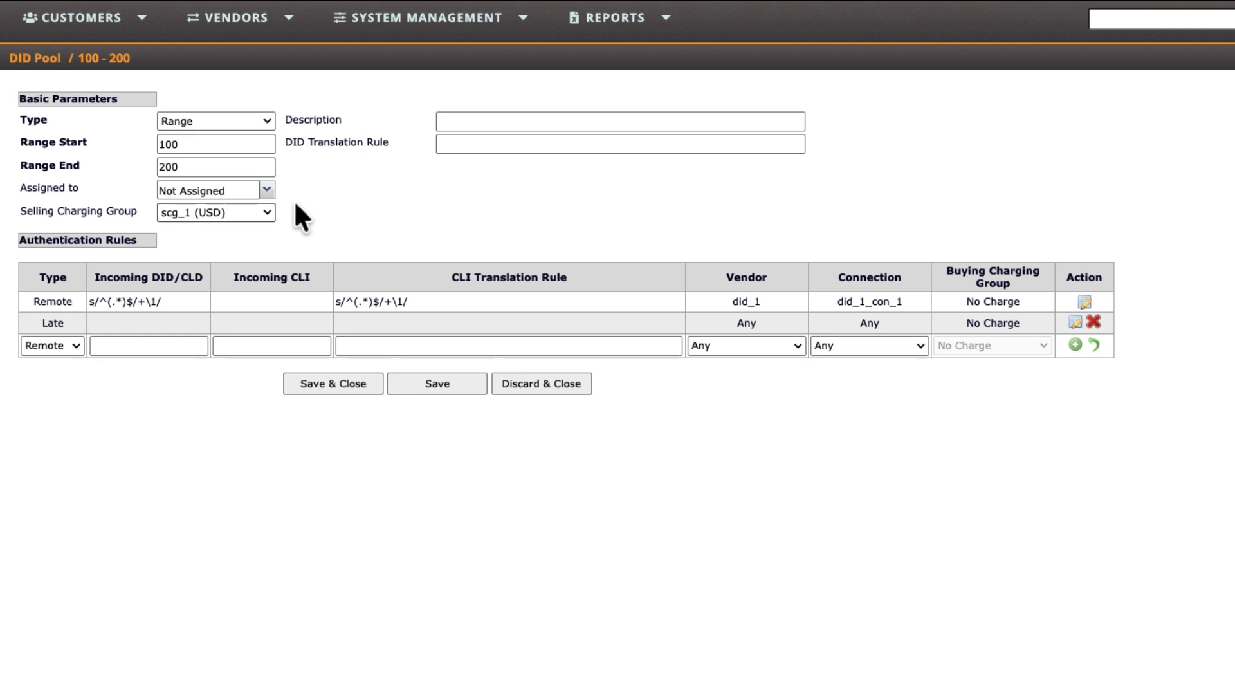
left_click(262, 213)
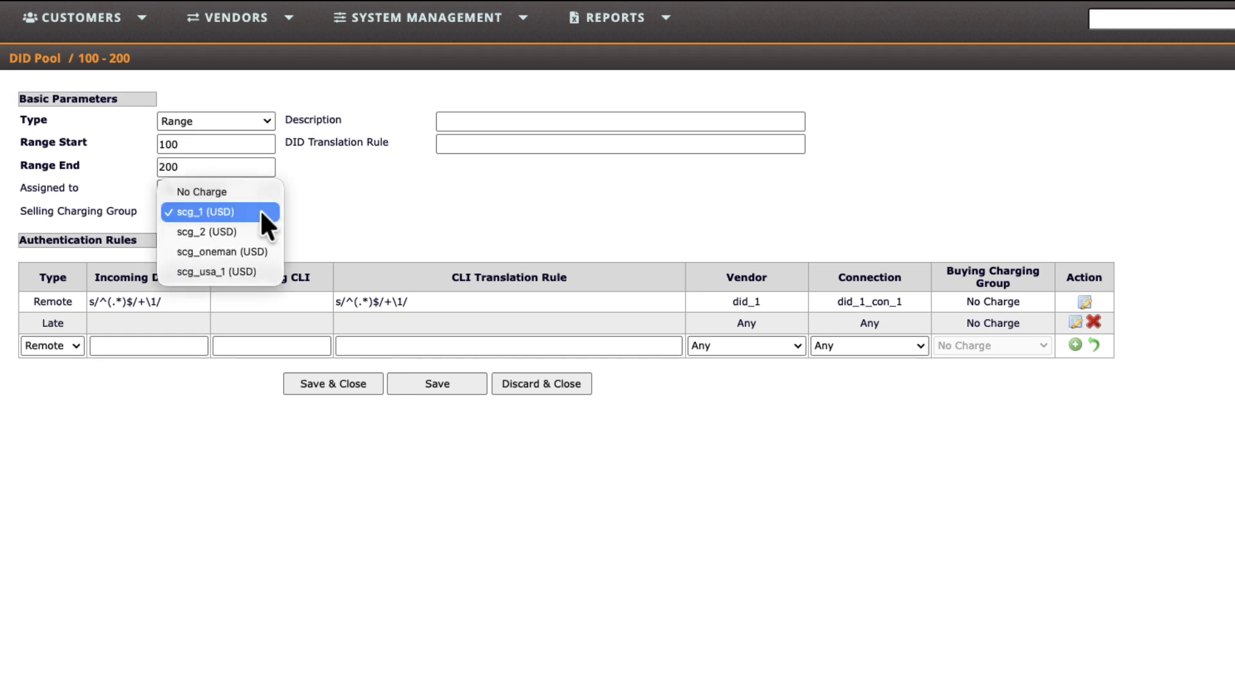
left_click(243, 190)
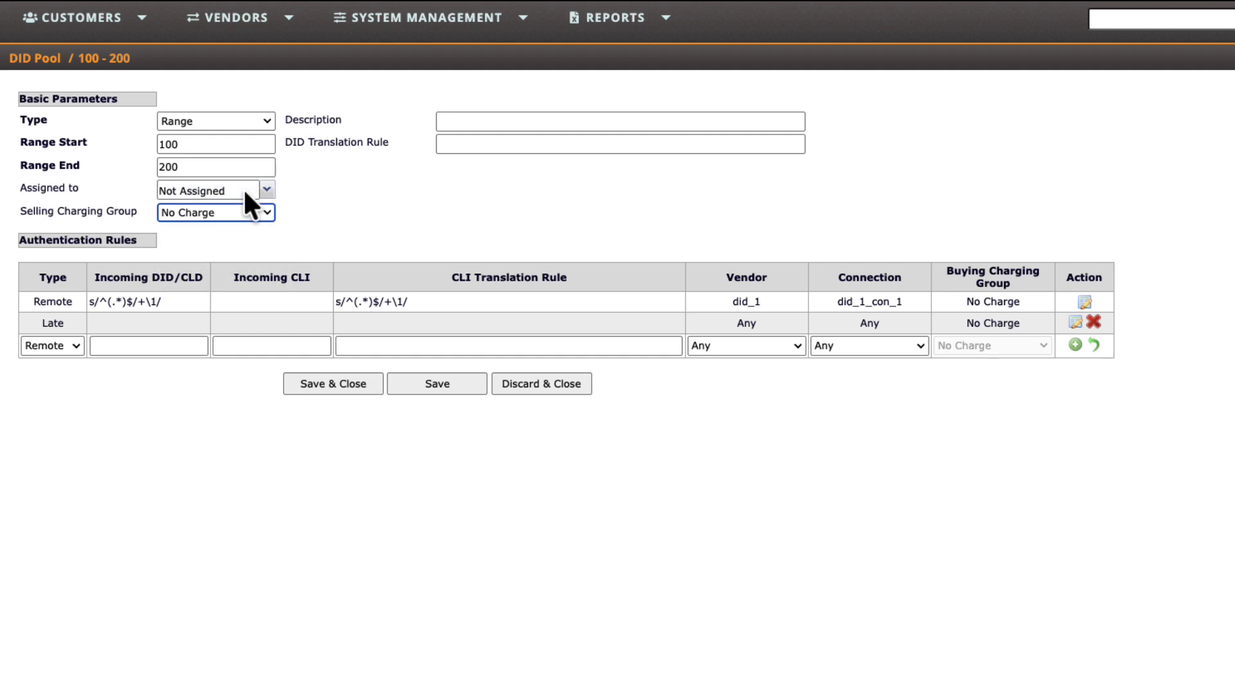
left_click(258, 213)
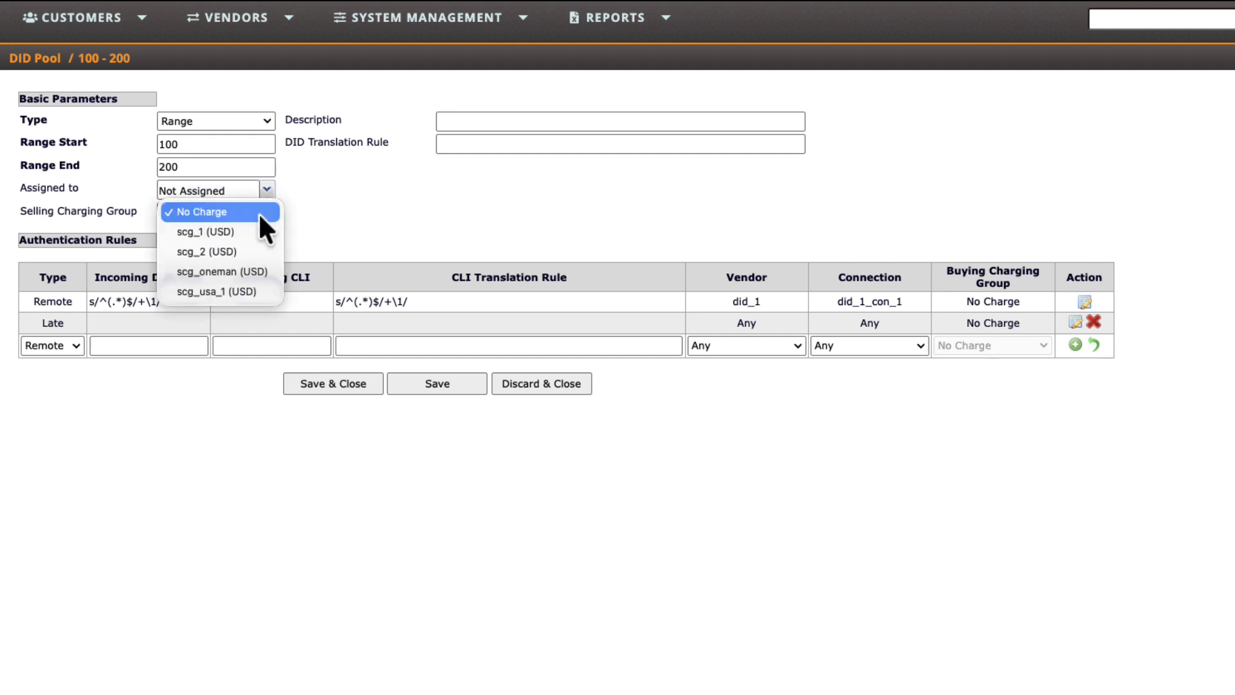
left_click(225, 225)
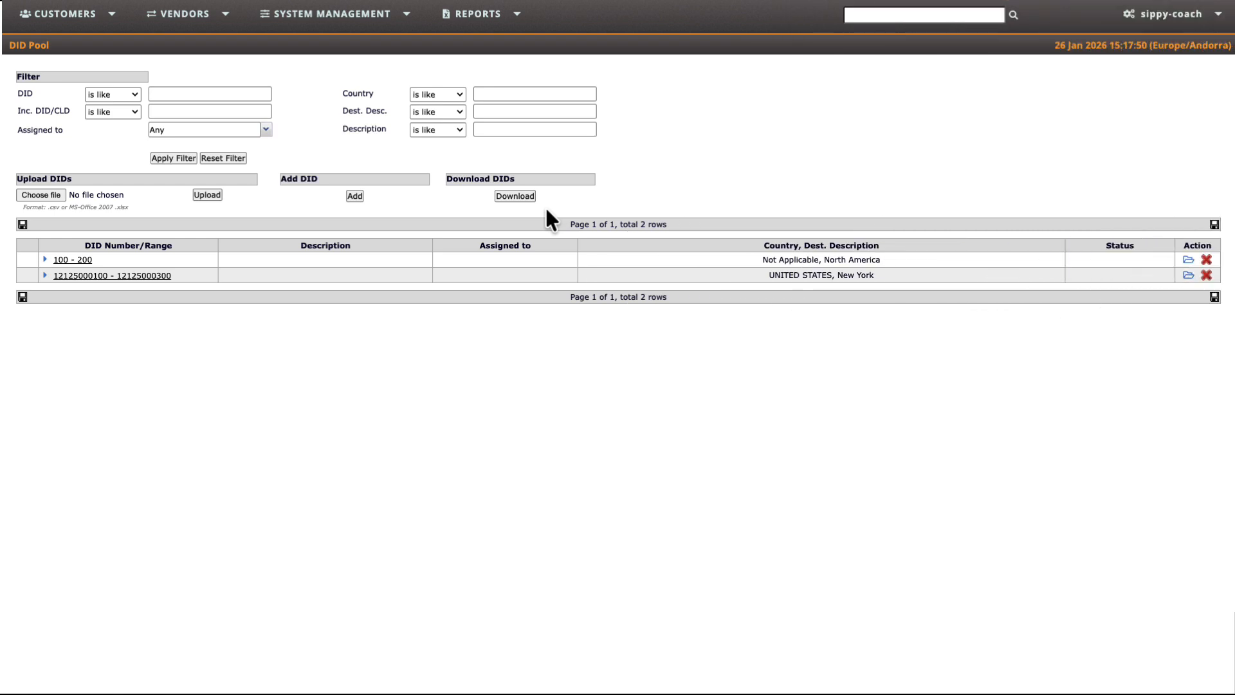
Add a DID of type Range from 500 to 700 with Selling Charging Group scg_1 (USD) and save it
left_click(355, 195)
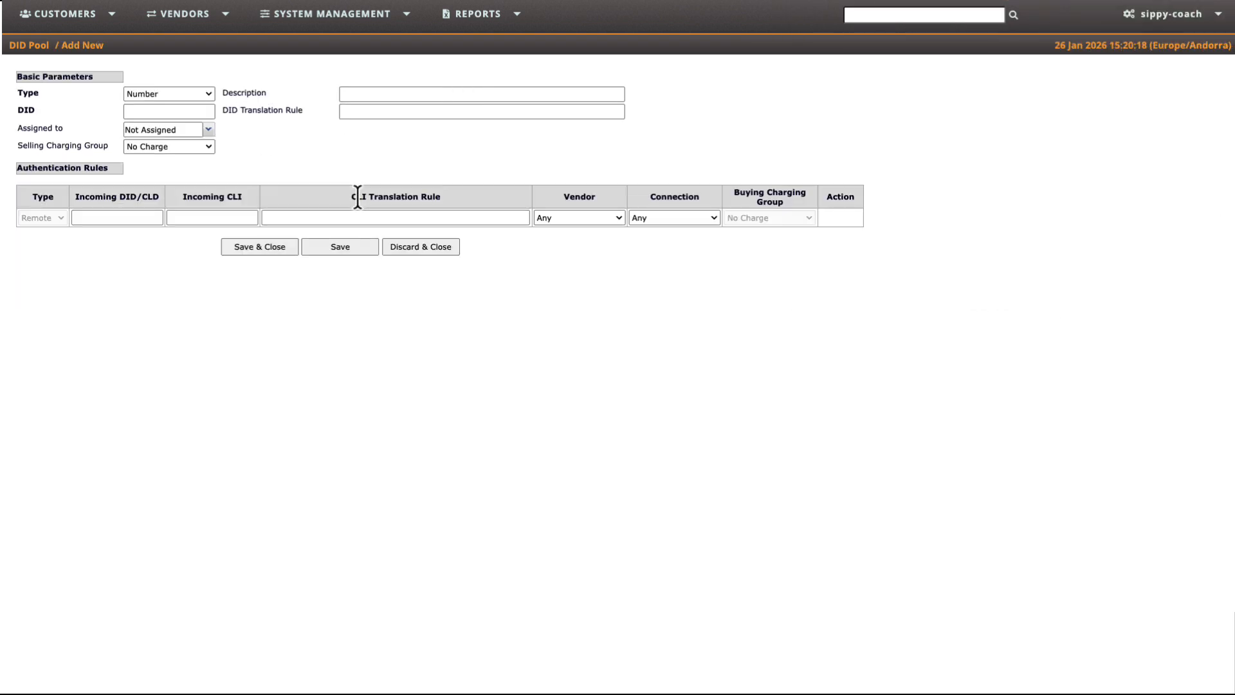
left_click(218, 98)
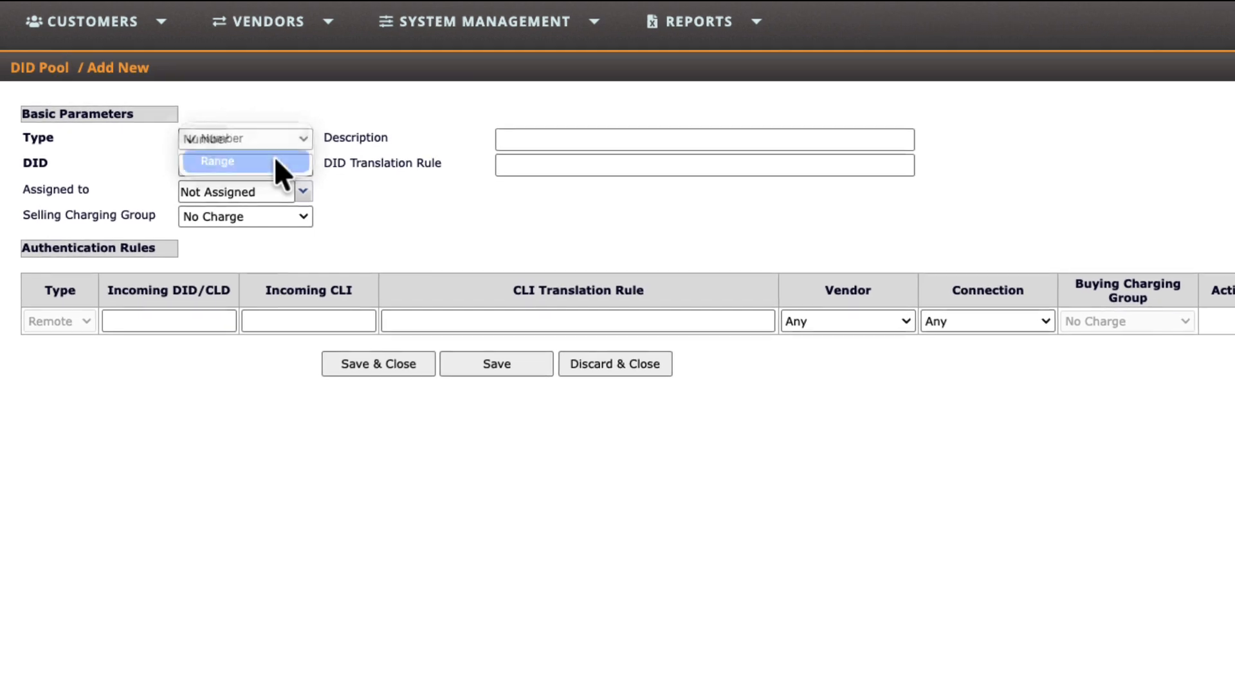
left_click(275, 161)
left_click(267, 166)
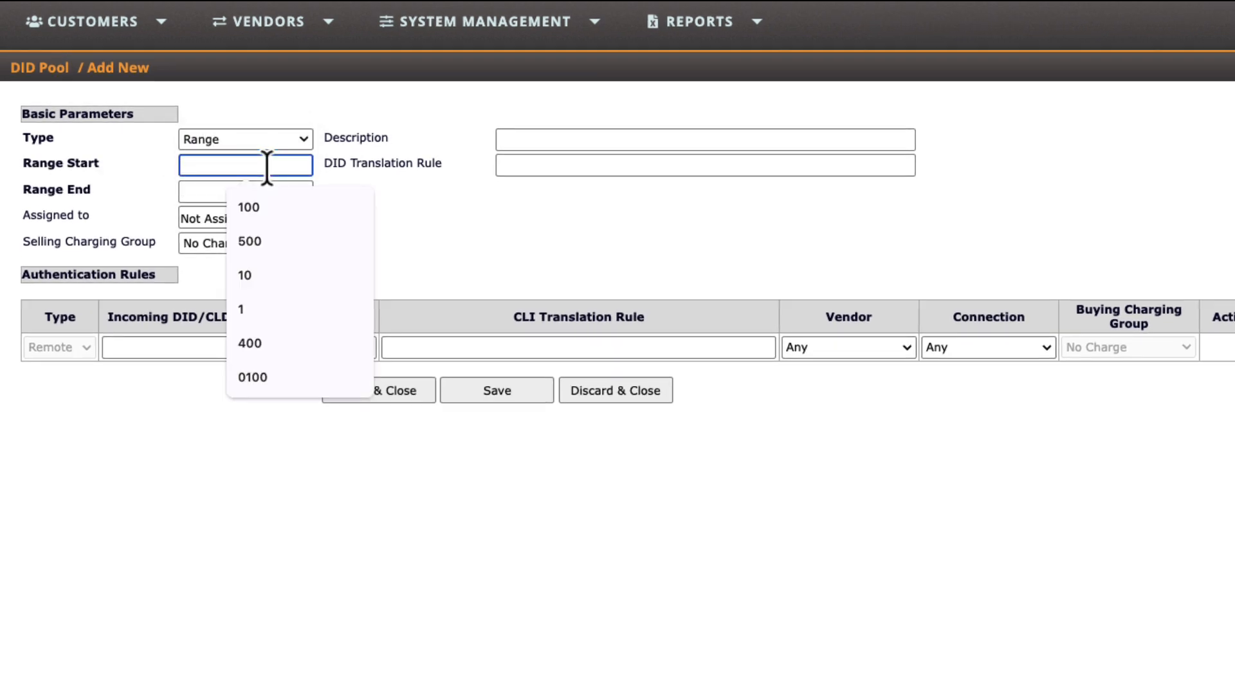
type("500")
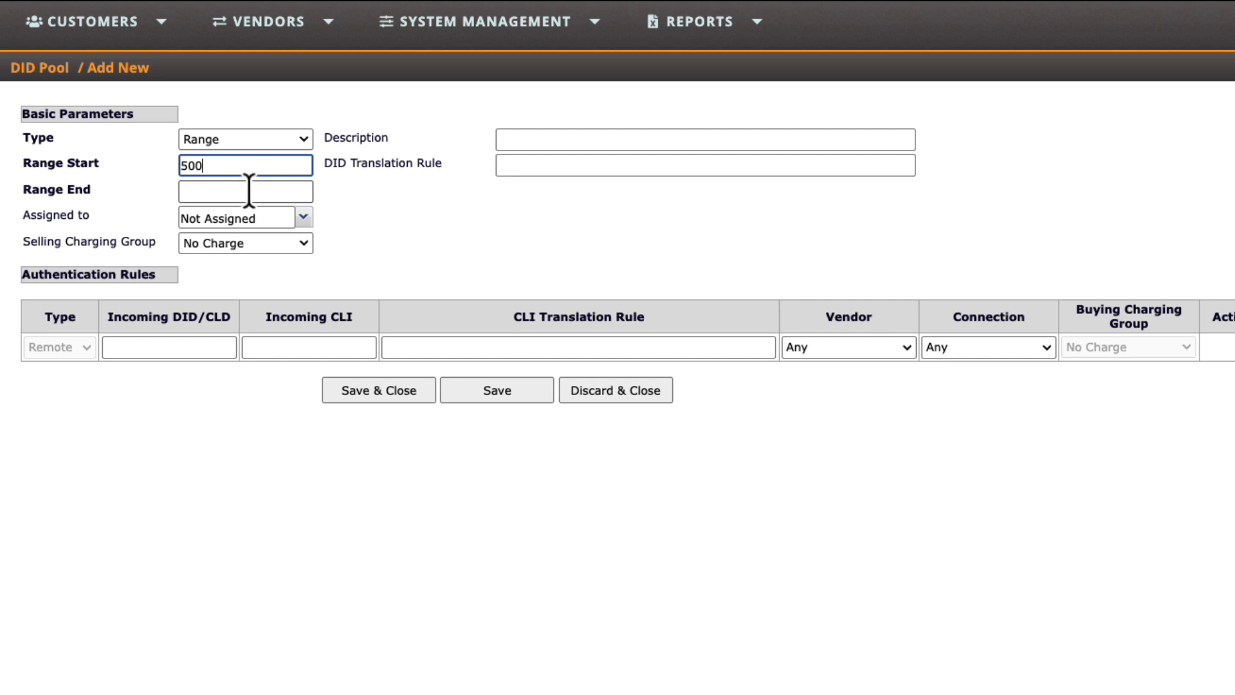
left_click(249, 191)
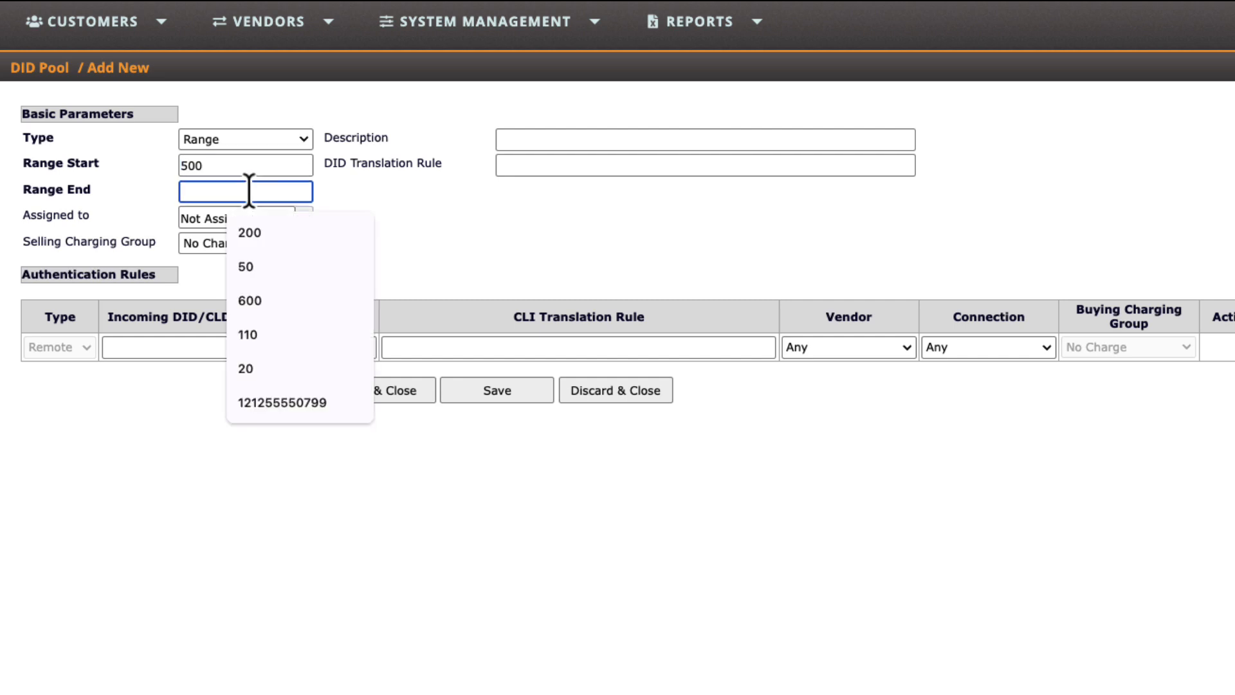
type("700")
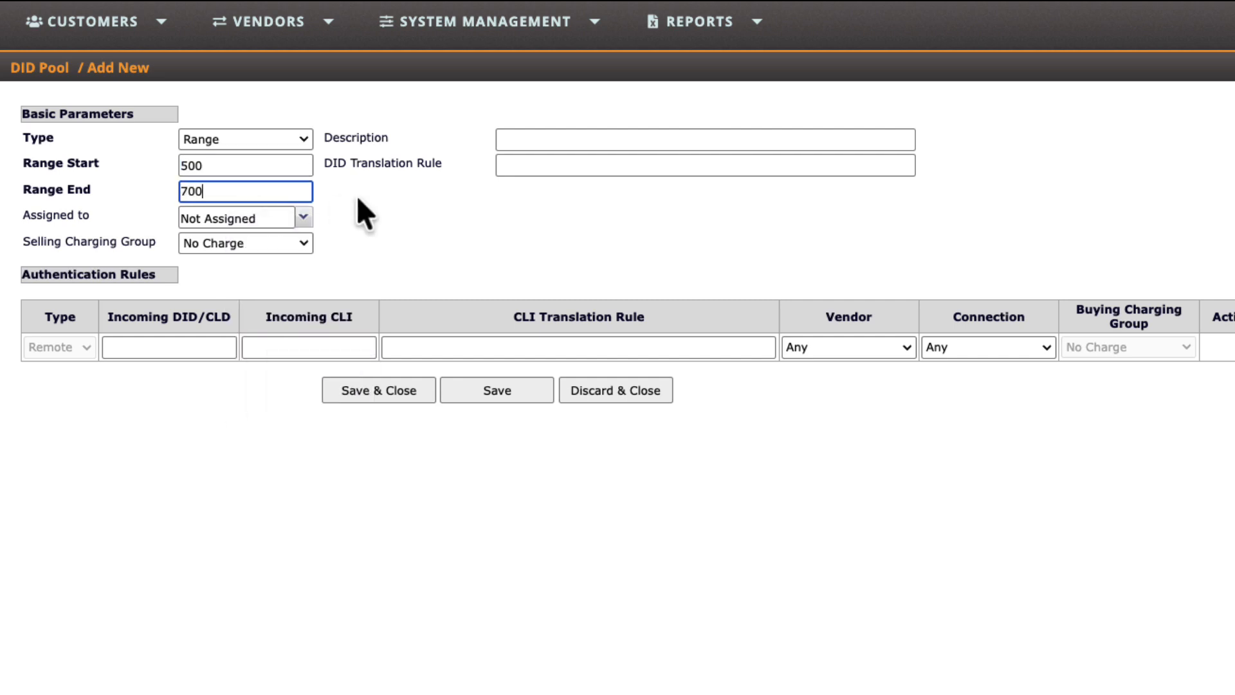
left_click(300, 241)
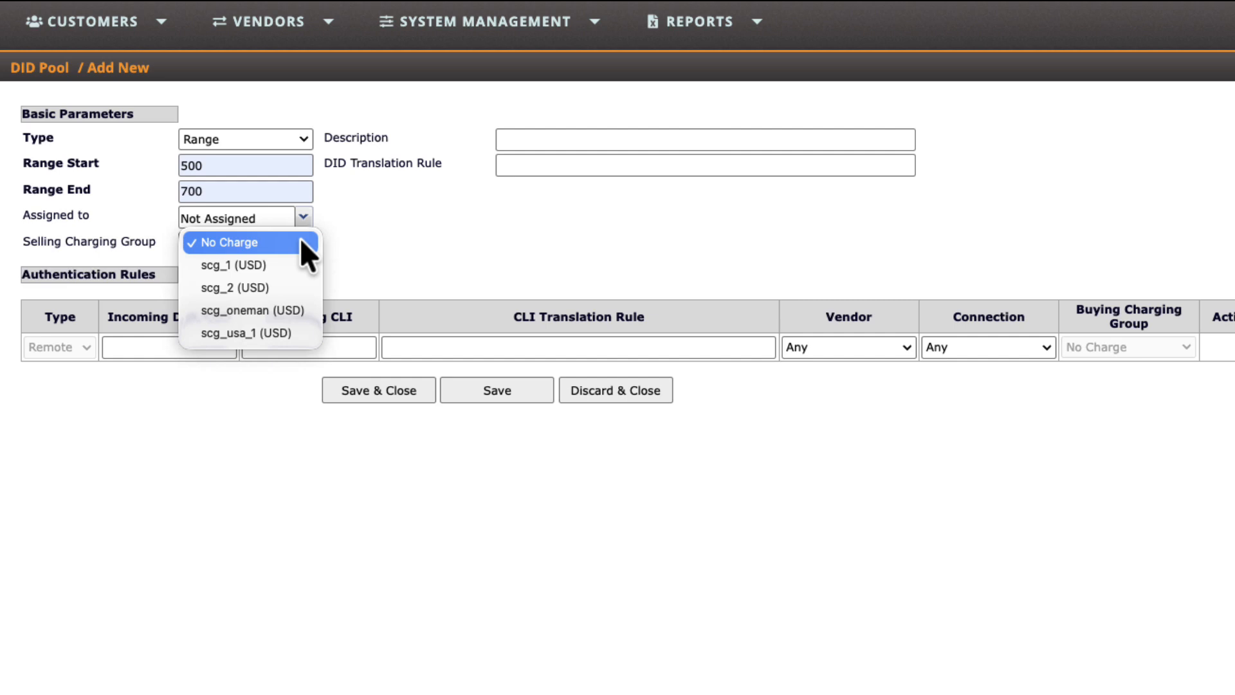
left_click(285, 263)
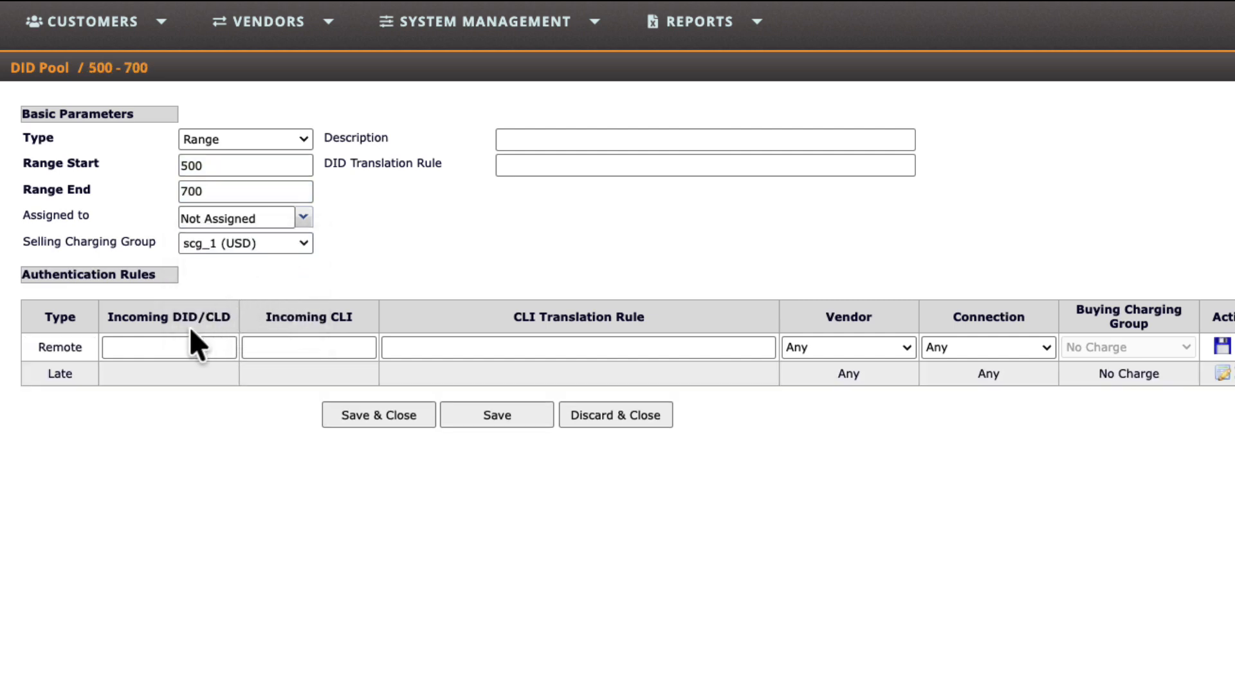
Set the Remote authentication rule to Incoming DID/CLD s/^[+]//, vendor did_2 (USD) and connection did_2_con_1, then save and close the range
left_click(184, 346)
left_click(183, 346)
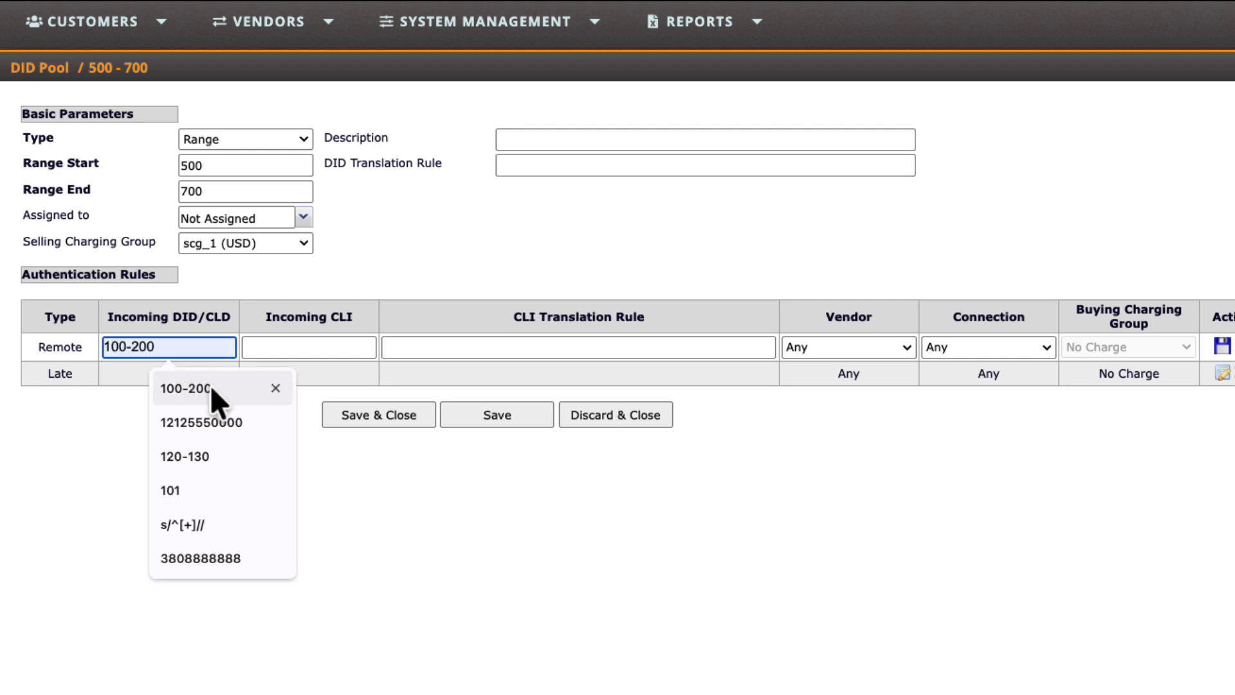
left_click(207, 526)
left_click(884, 347)
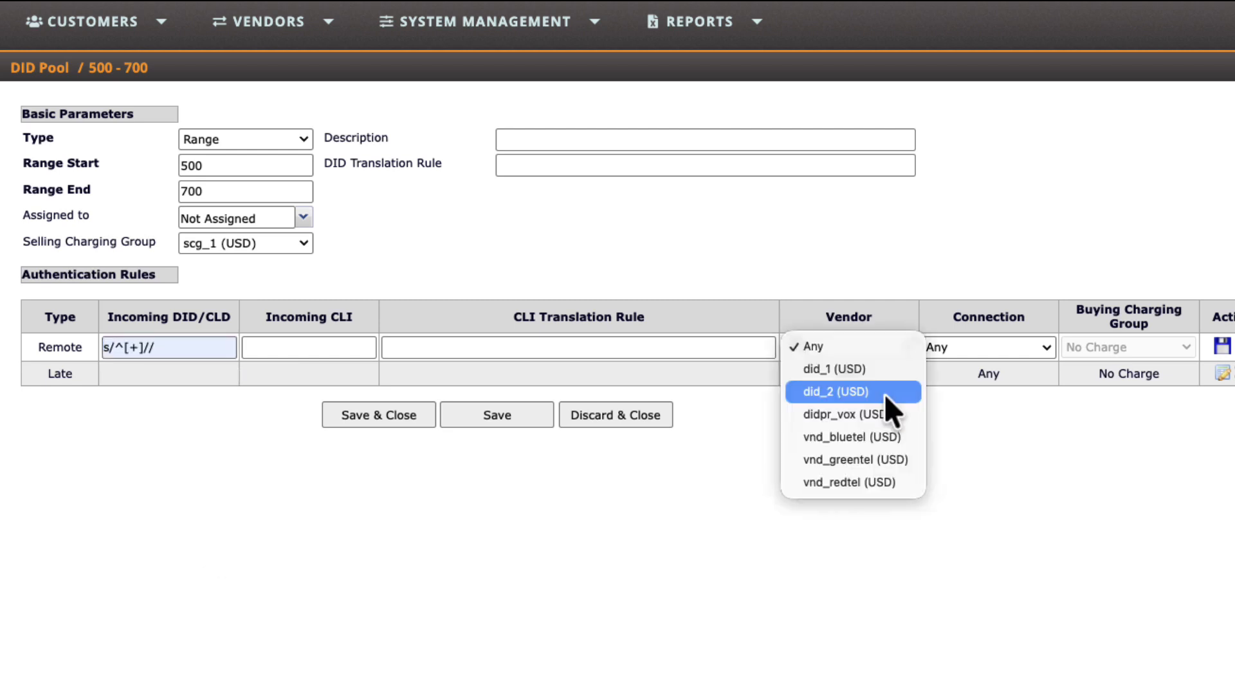
left_click(884, 392)
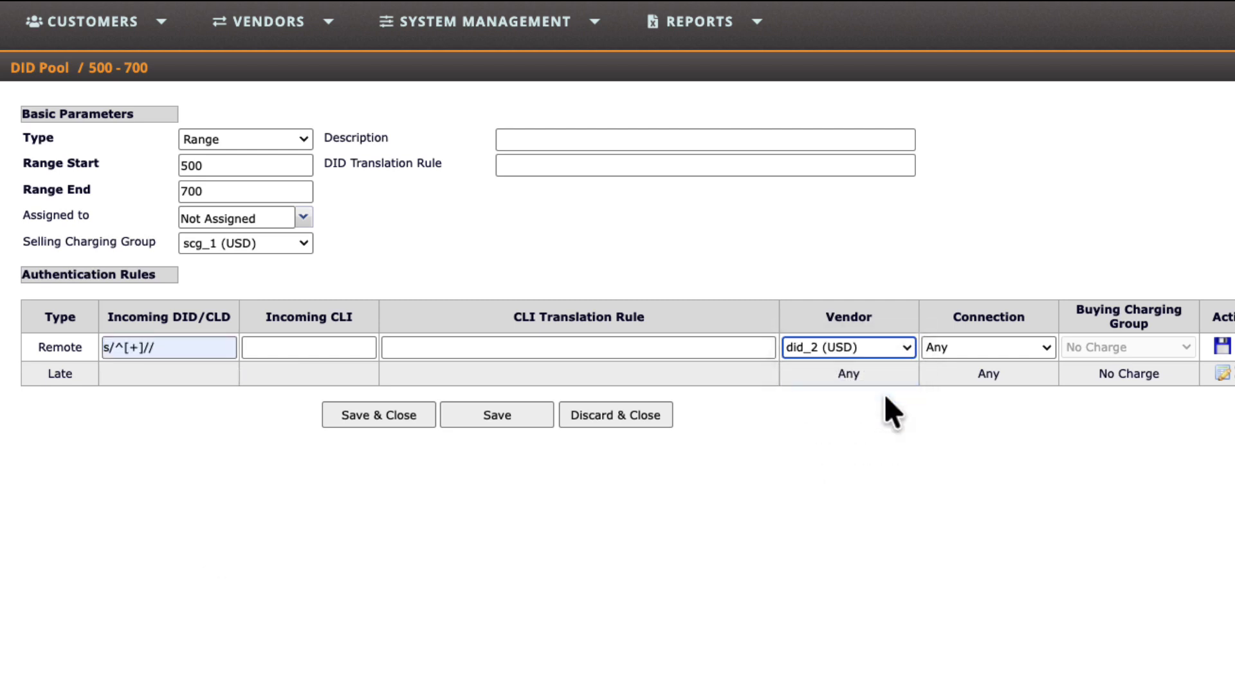
left_click(1028, 343)
left_click(1024, 369)
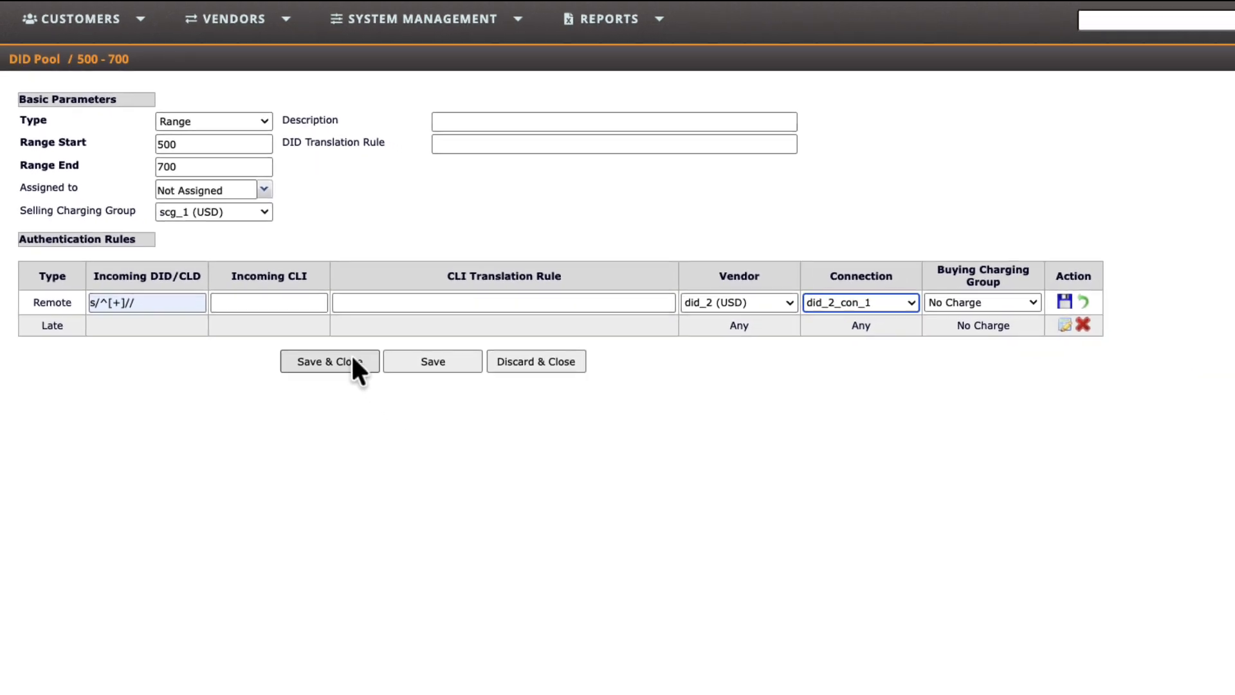
left_click(275, 283)
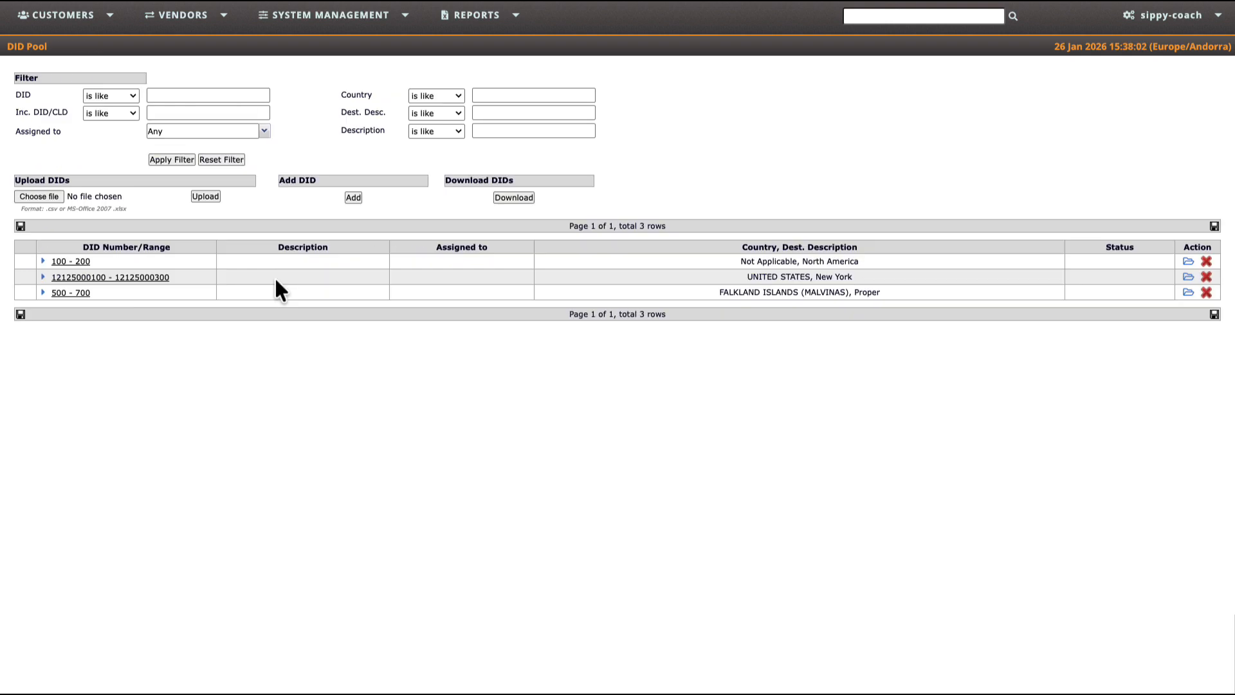
Inside the 500 - 700 range, create a new DID entry of type Range from 500 to 550
left_click(1188, 291)
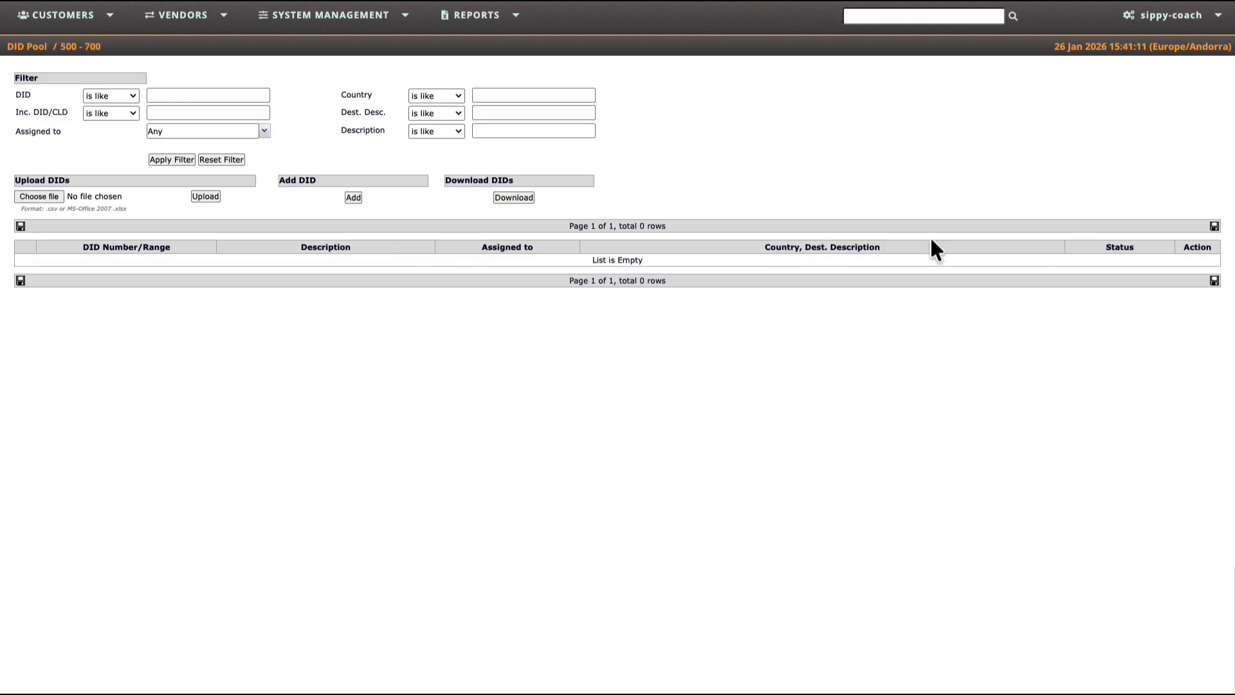
left_click(353, 198)
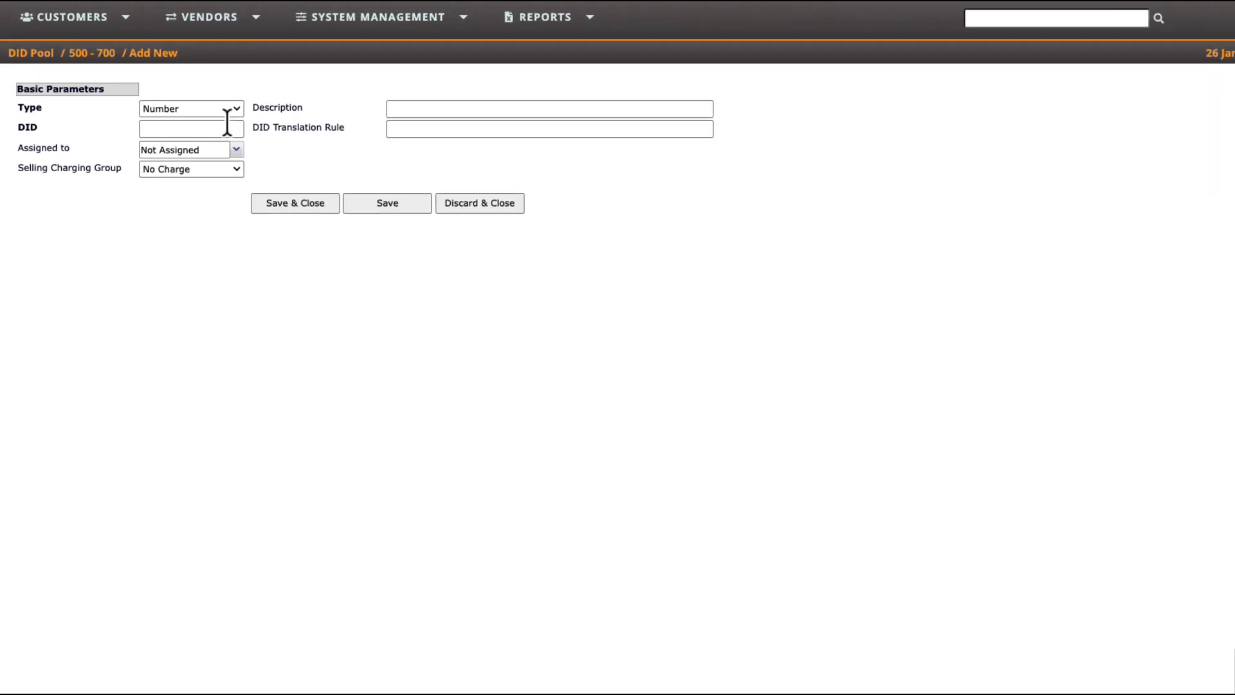
left_click(270, 129)
left_click(231, 149)
left_click(219, 152)
type("500")
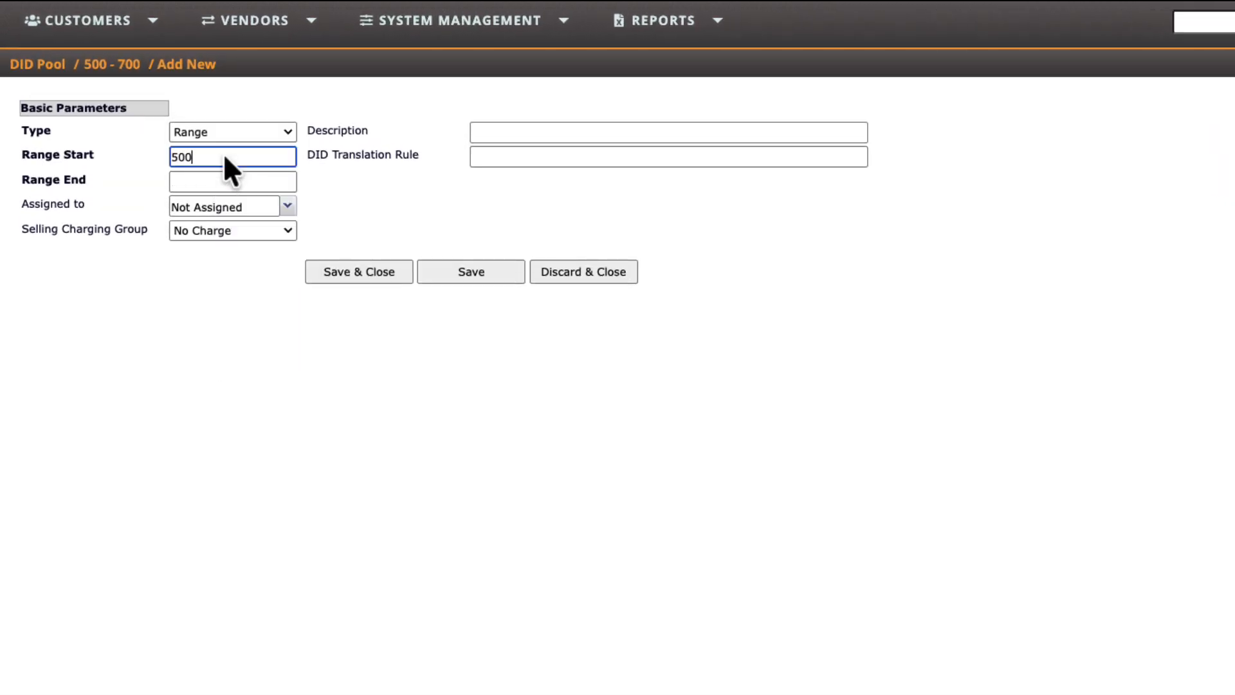
left_click(238, 182)
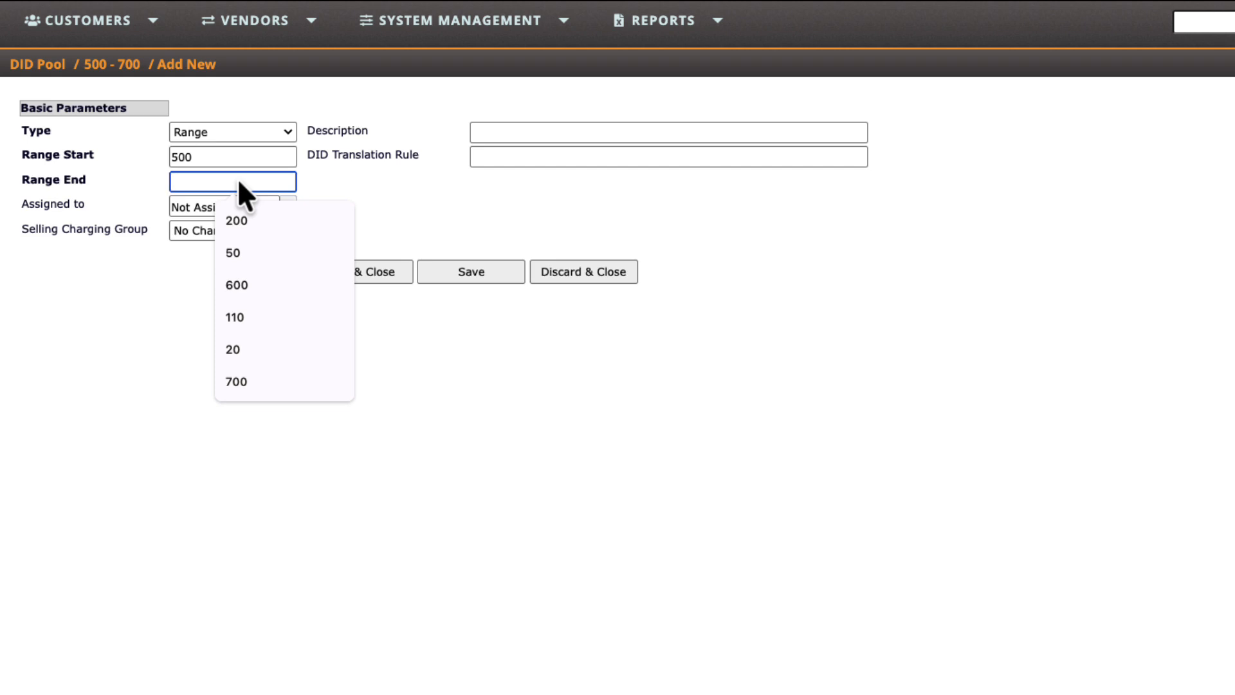
type("550")
Assign the 500 to 550 sub-range to Acct. acc_1 (USD), then save and close it
left_click(282, 206)
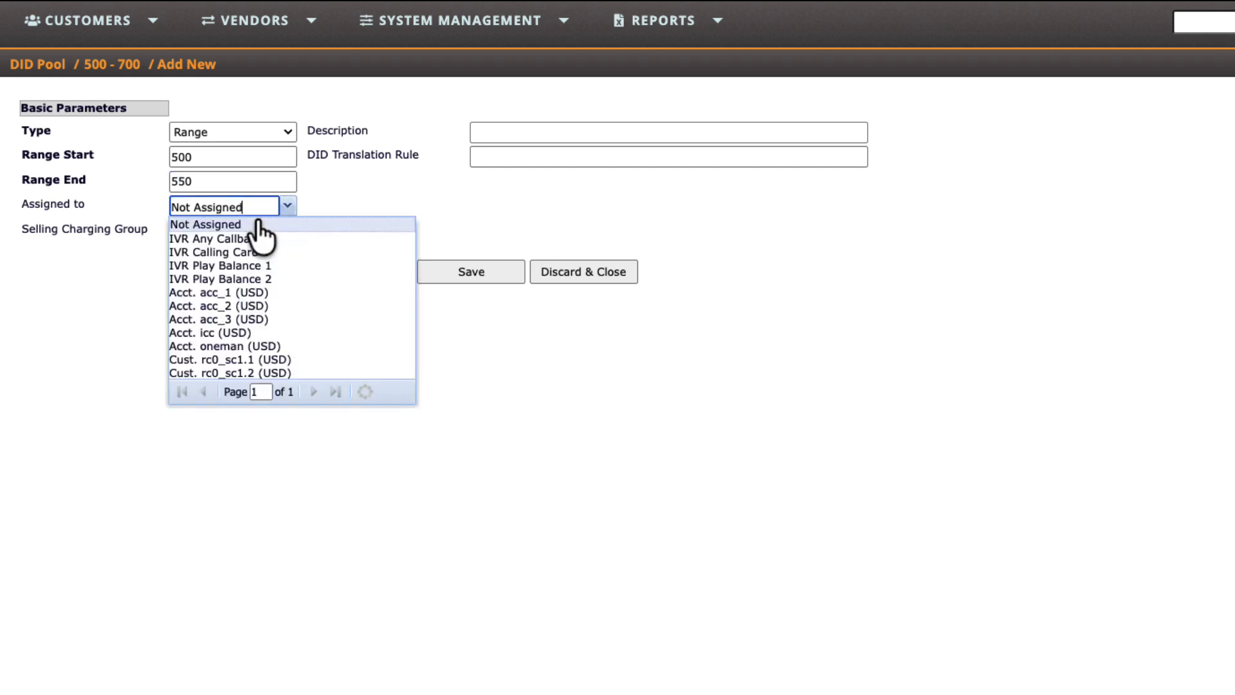
left_click(242, 292)
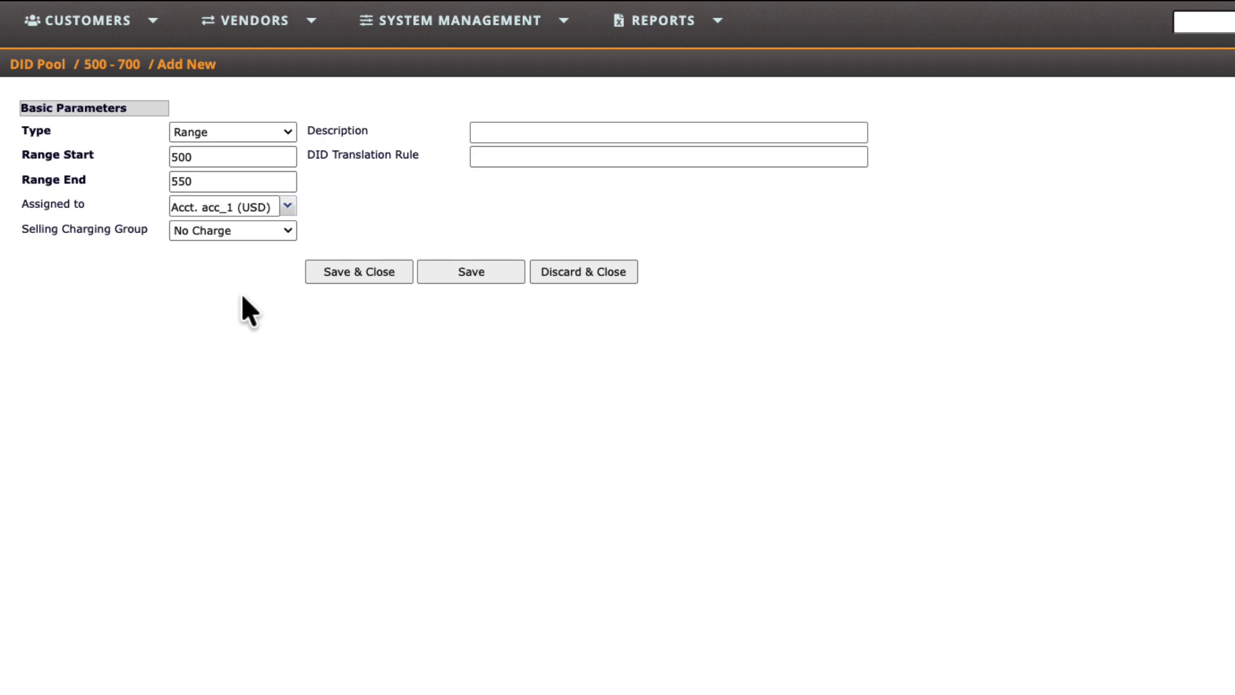
left_click(377, 283)
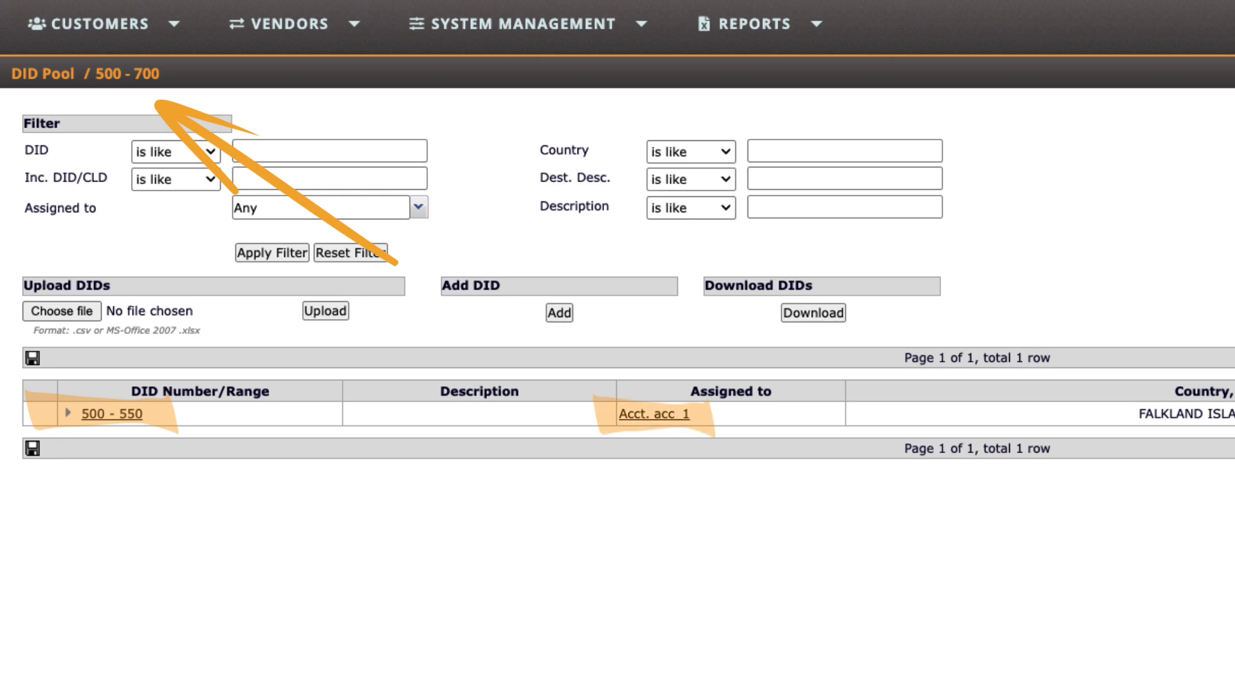
Create another DID entry of type Range inside the 500 - 700 range, running from 551 to 600
left_click(559, 313)
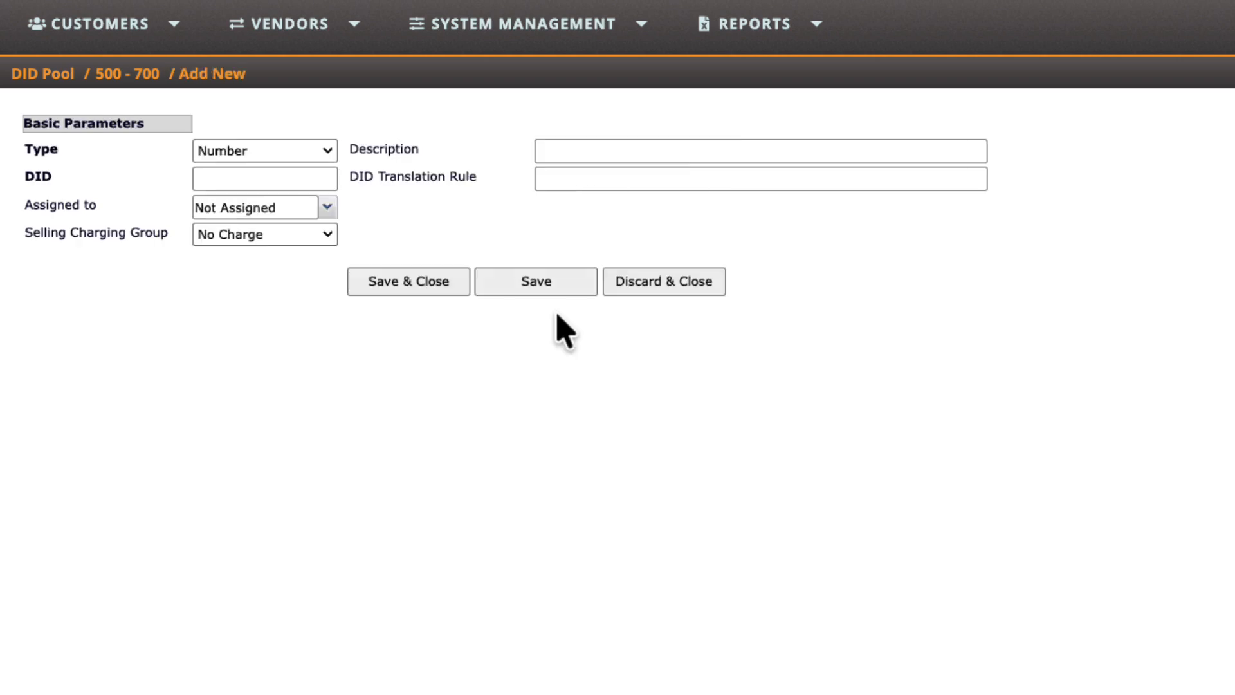
left_click(323, 155)
left_click(298, 167)
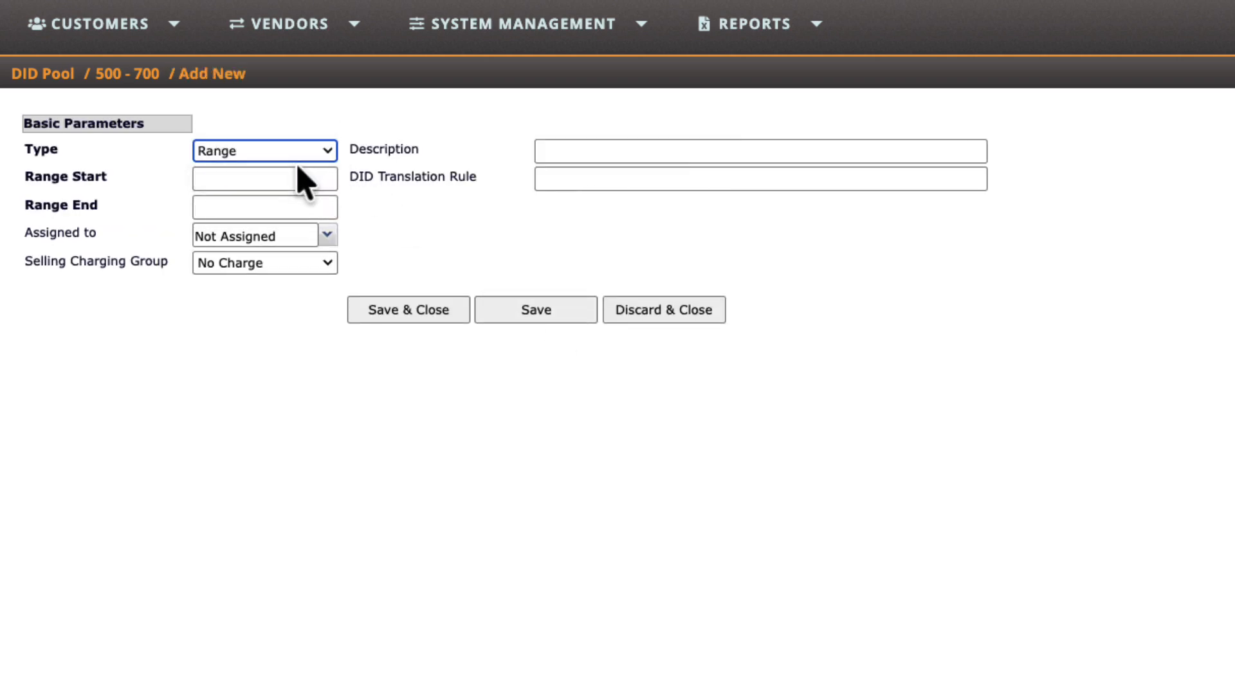
left_click(278, 181)
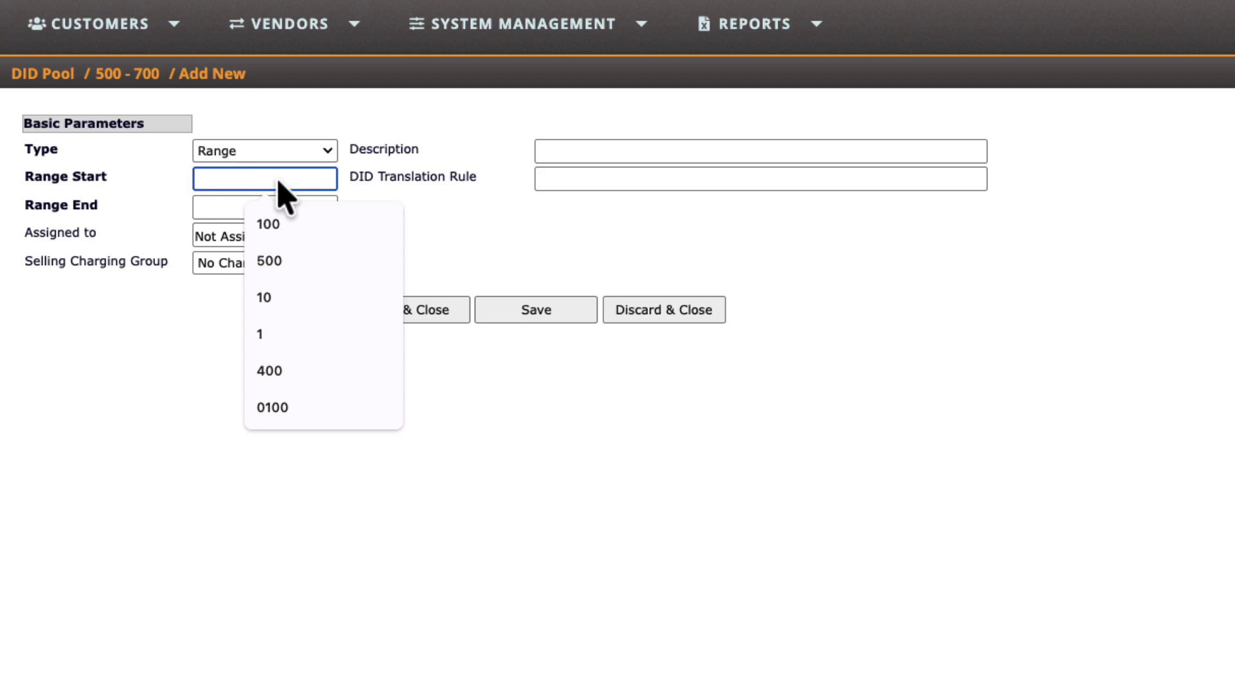
type("551")
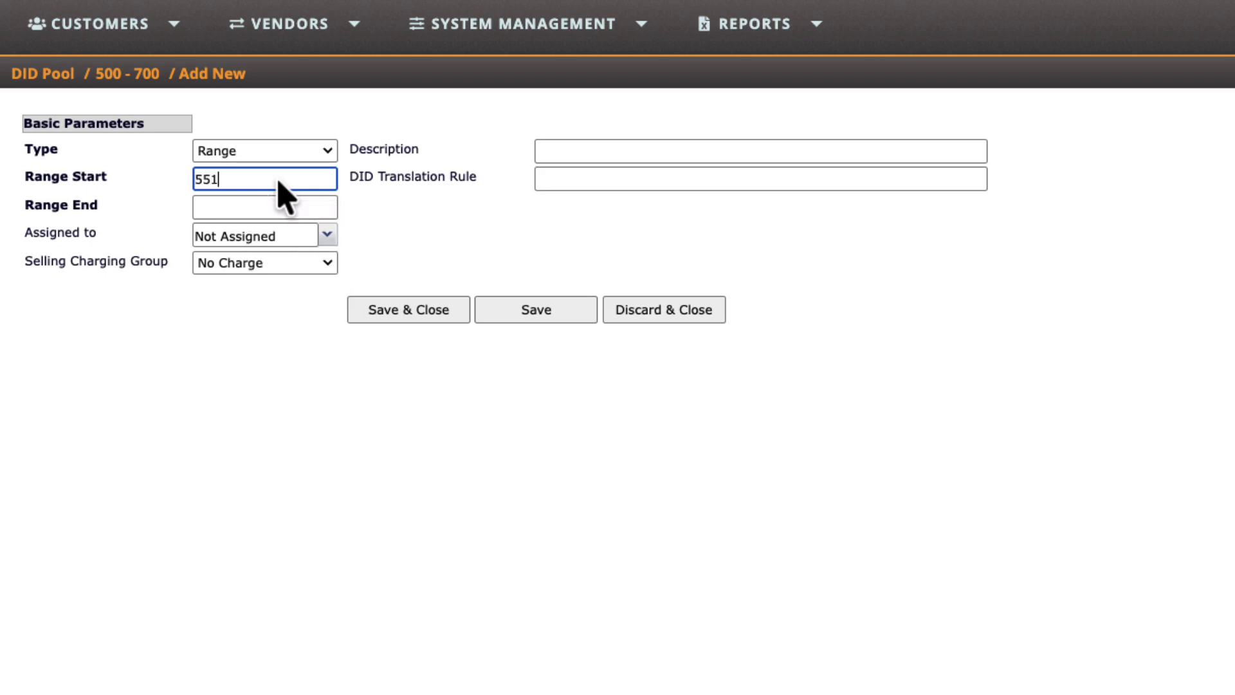
left_click(313, 212)
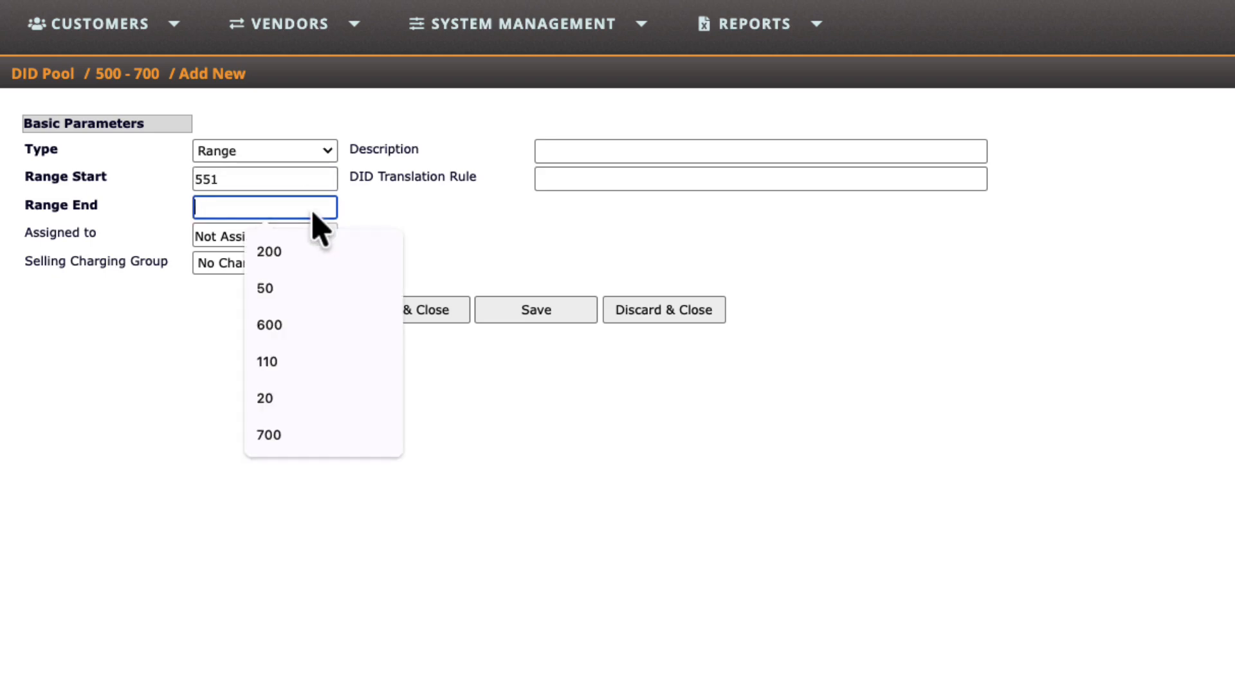
type("600")
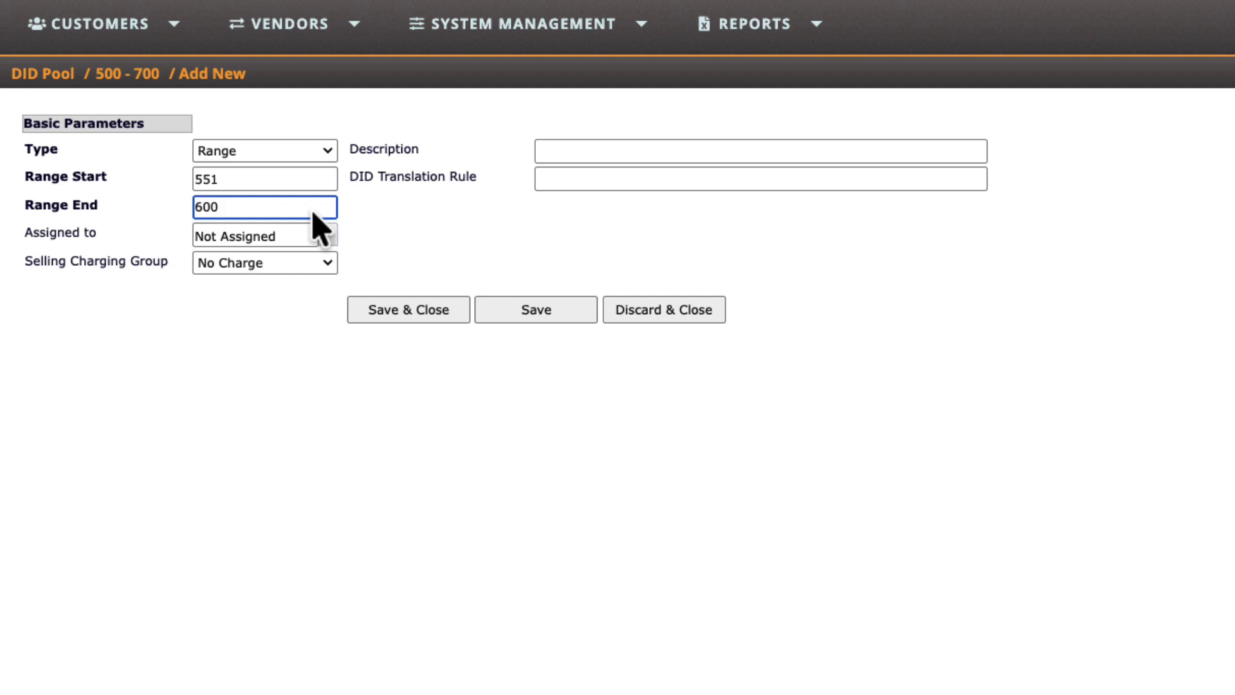
Assign the 551 to 600 sub-range to Acct. acc_2 (USD) with Selling Charging Group scg_usa_1 (USD), then save and close it
left_click(324, 235)
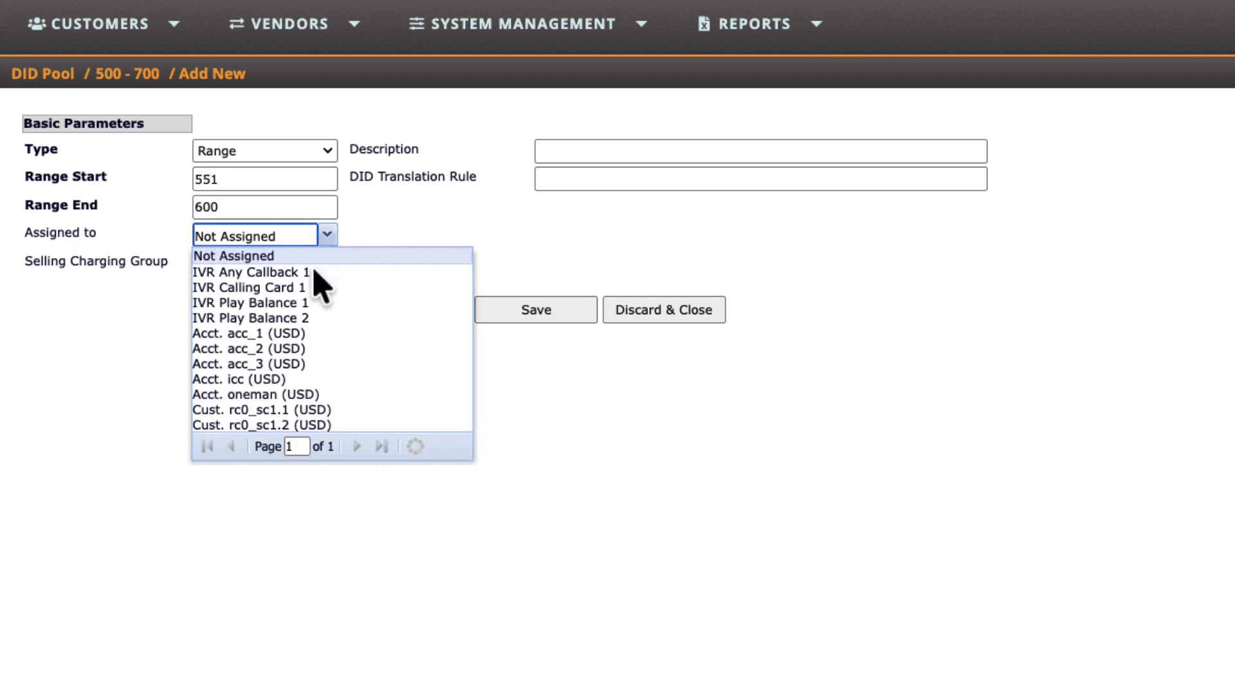
left_click(297, 347)
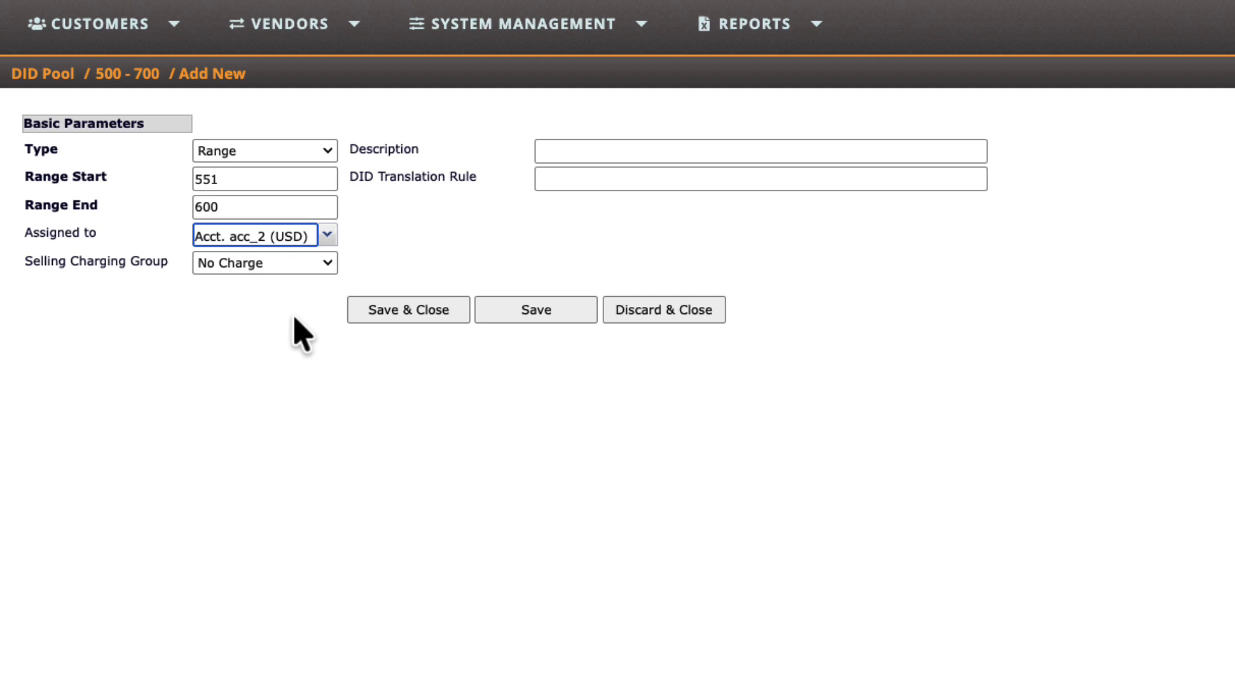
left_click(306, 265)
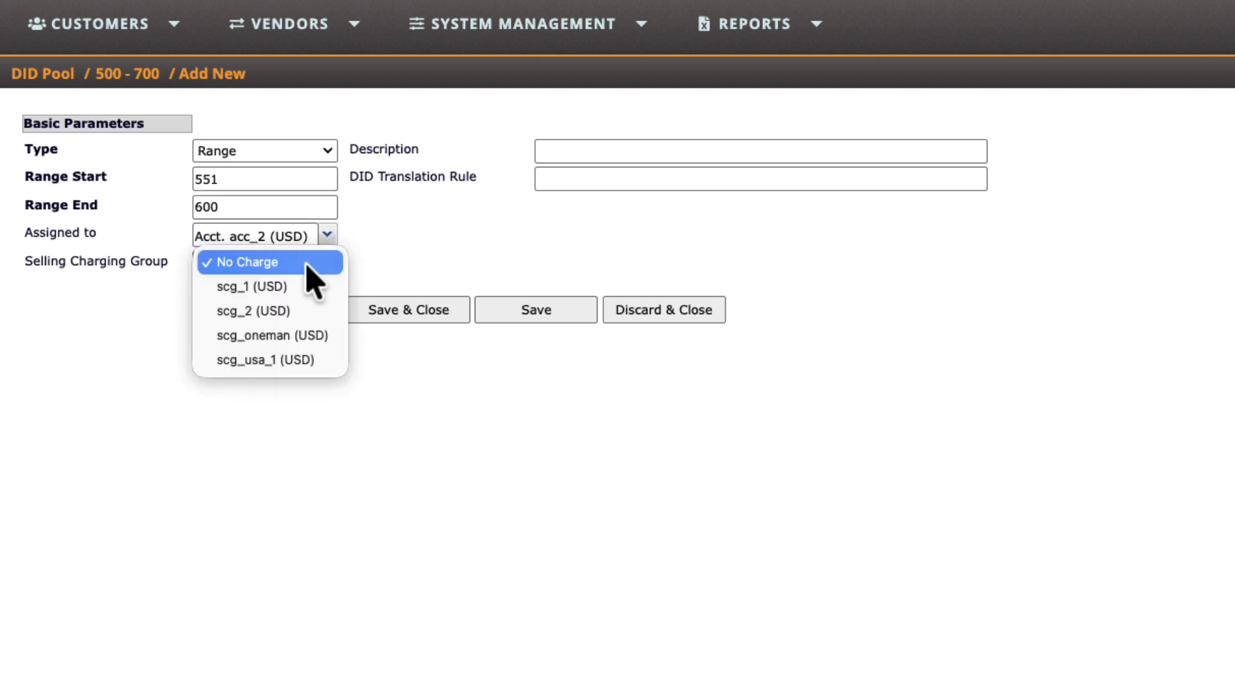
key("Down")
key("Down")
key("Down")
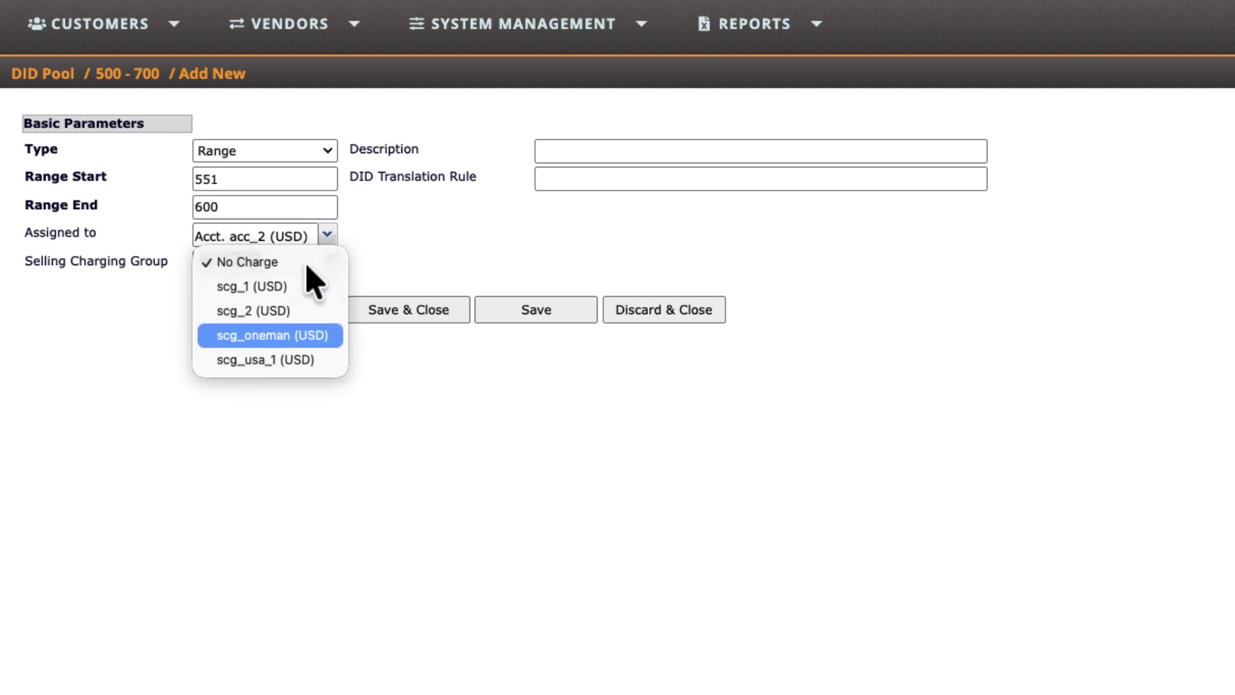
left_click(295, 361)
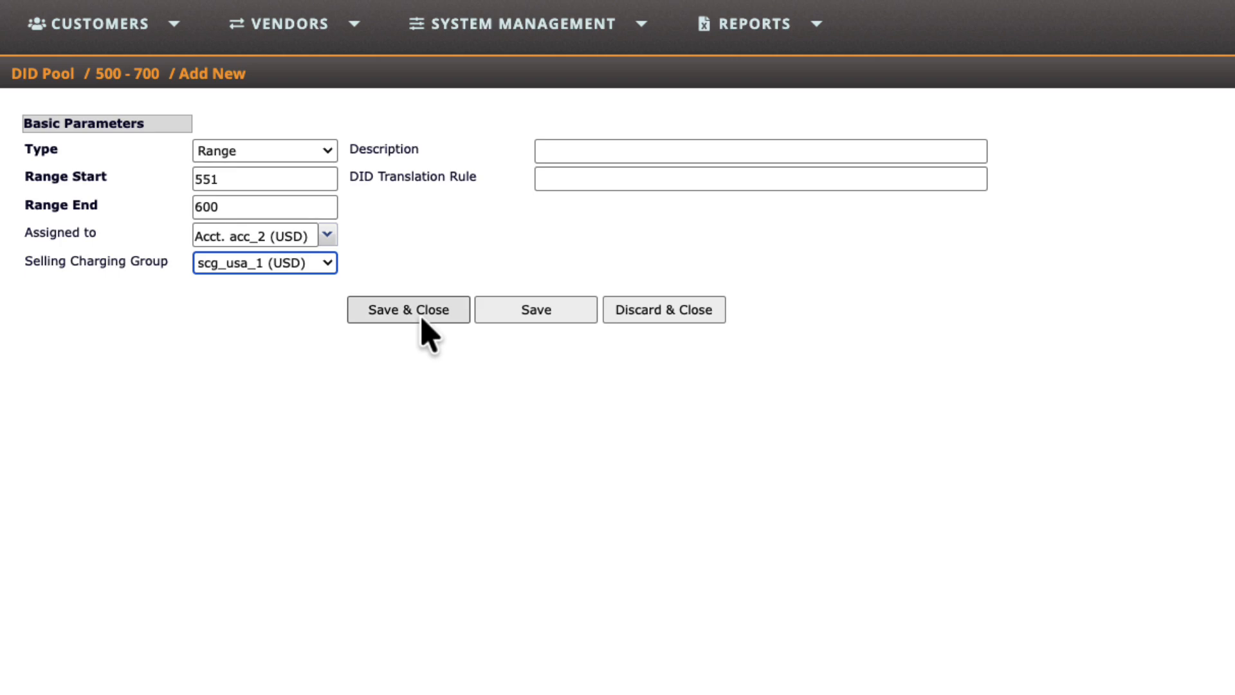
left_click(422, 320)
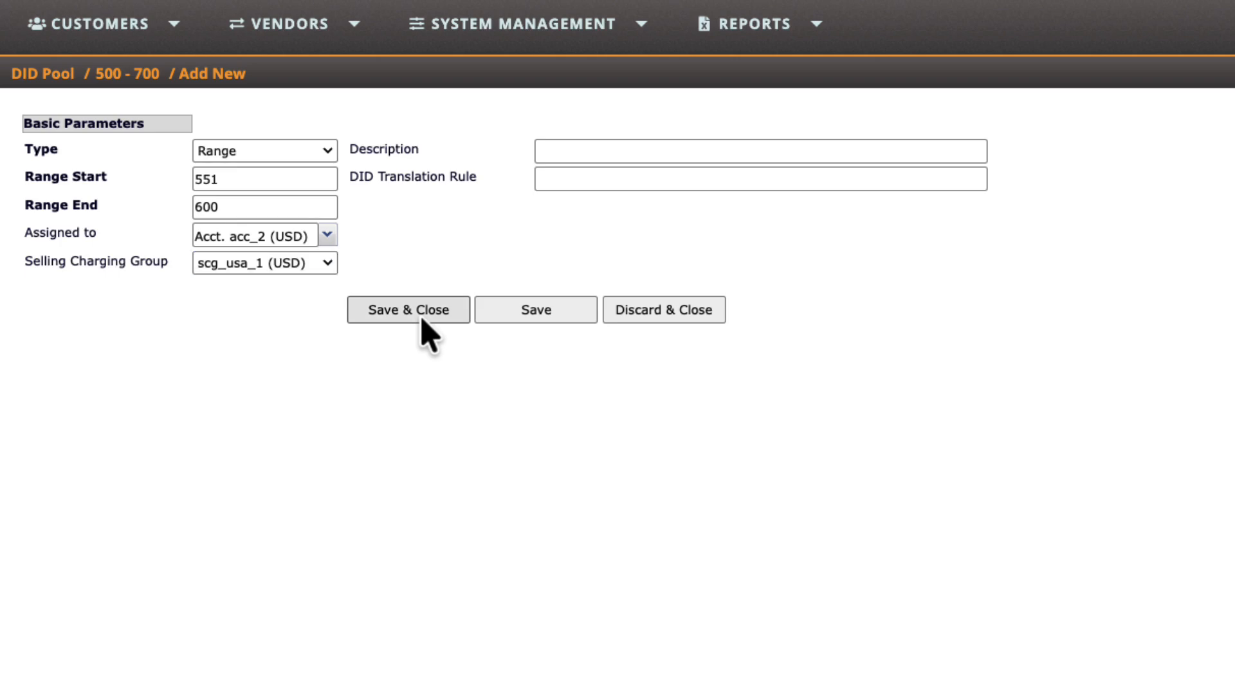